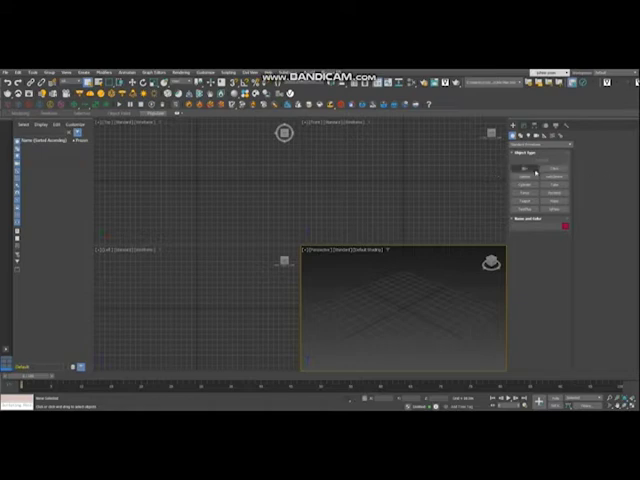
Step: Start the Plane tool from Standard Primitives in the Create panel
left_click(555, 200)
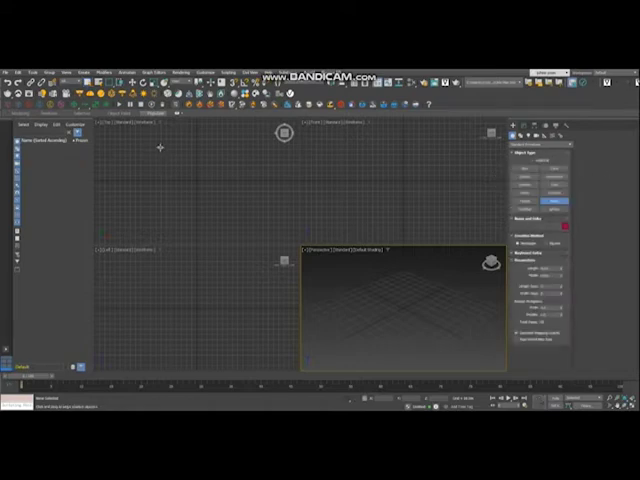
Step: Draw a square plane in the Top view with 10 length and 10 width segments
left_click_drag(160, 147, 243, 224)
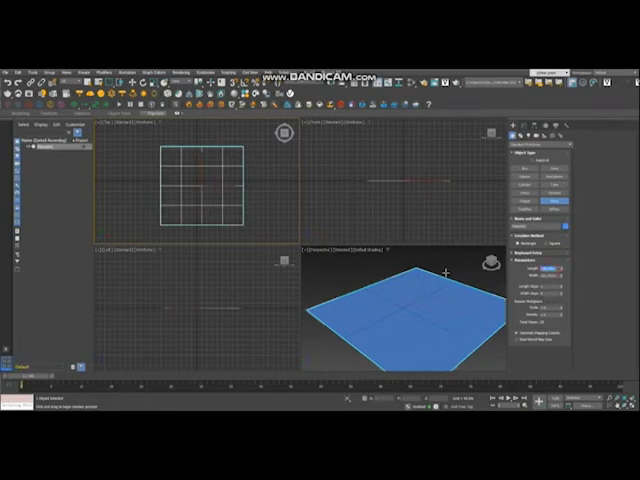
key("Tab")
type("100")
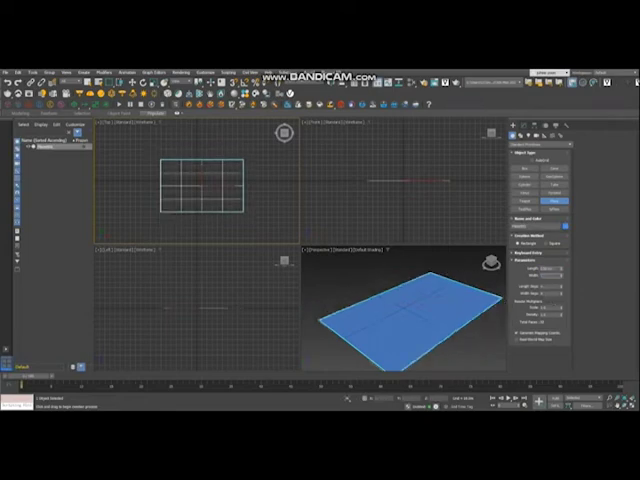
key("Return")
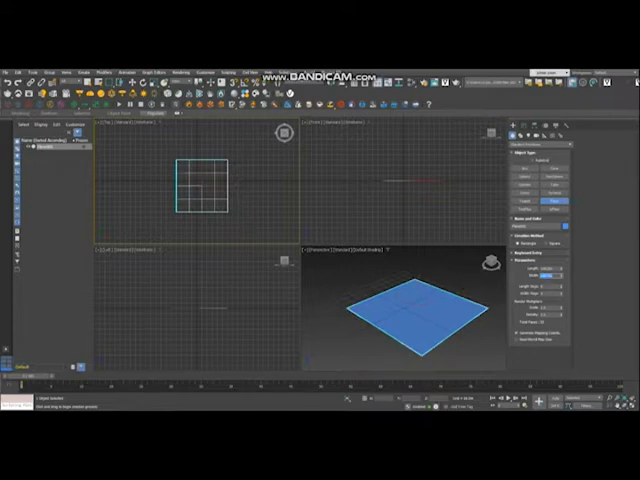
type("10")
key("Tab")
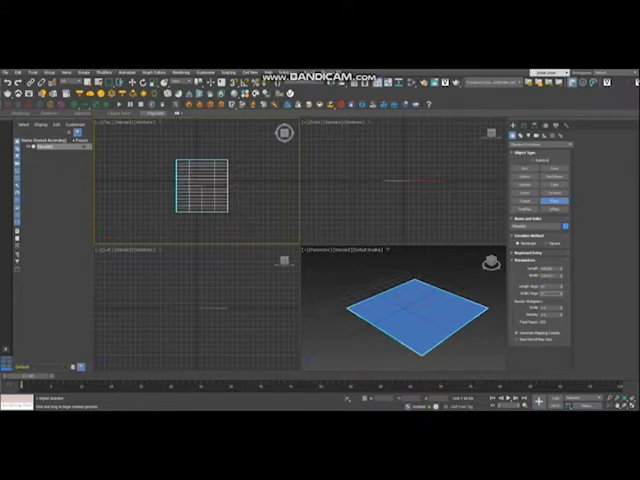
type("10")
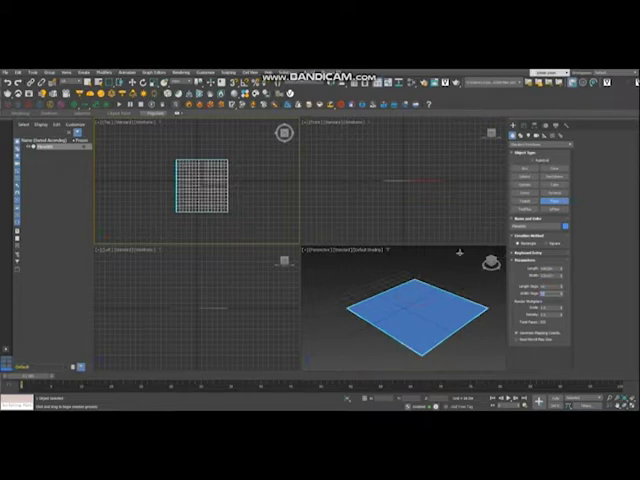
left_click(522, 126)
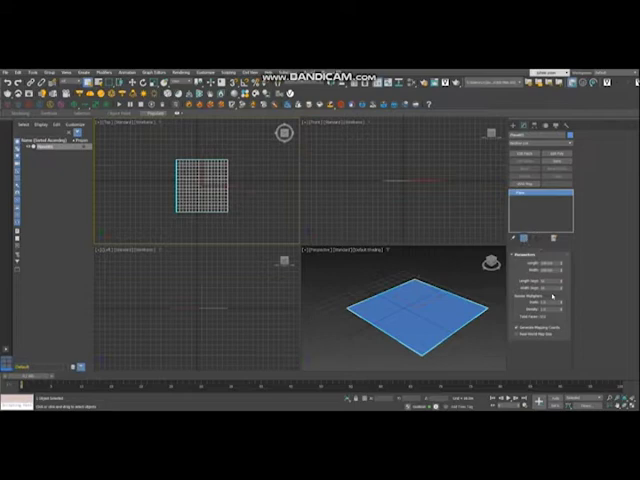
right_click(200, 201)
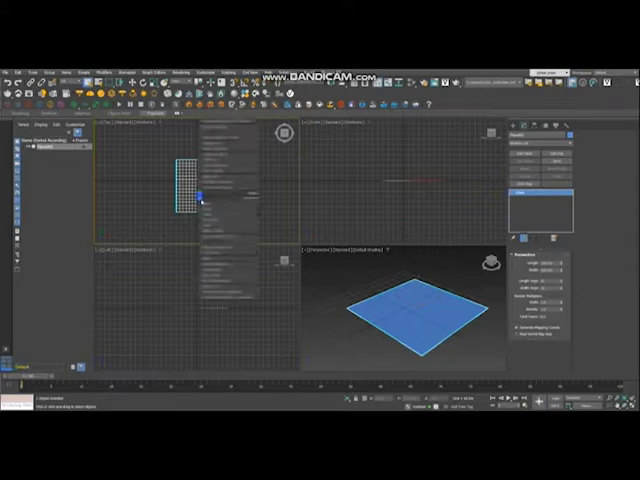
Step: Convert the plane to an editable poly and activate the Push/Pull paint deformation brush
left_click(190, 292)
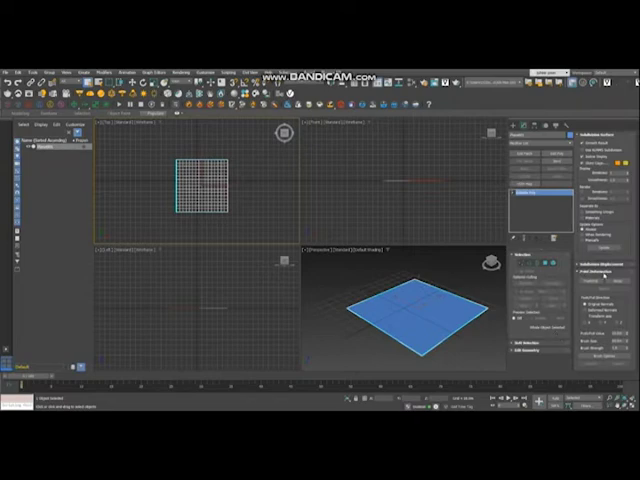
left_click(600, 281)
left_click(592, 281)
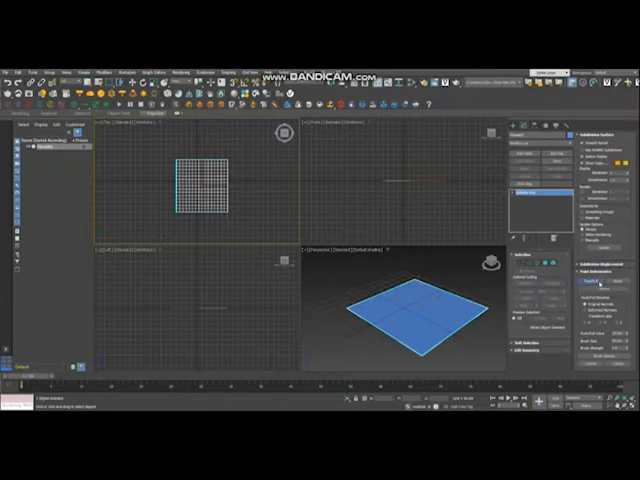
left_click_drag(416, 323, 411, 327)
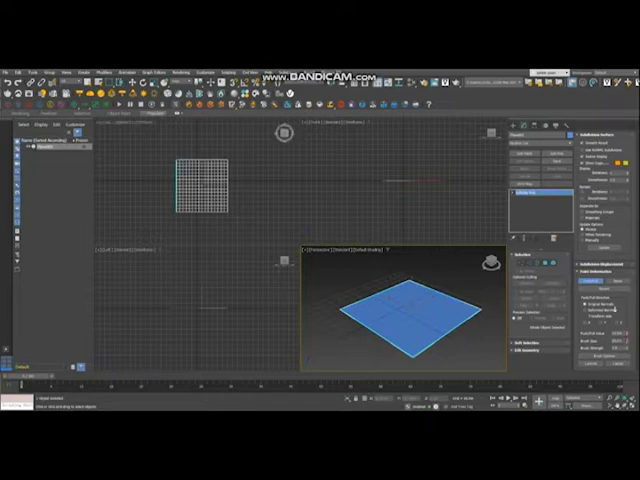
Step: Push dents into the plane, undo one, and repaint deeper deformation
left_click_drag(414, 328, 412, 338)
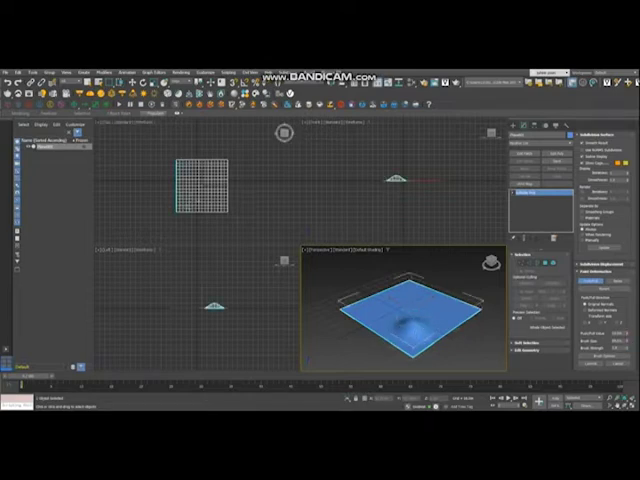
key("ctrl+z")
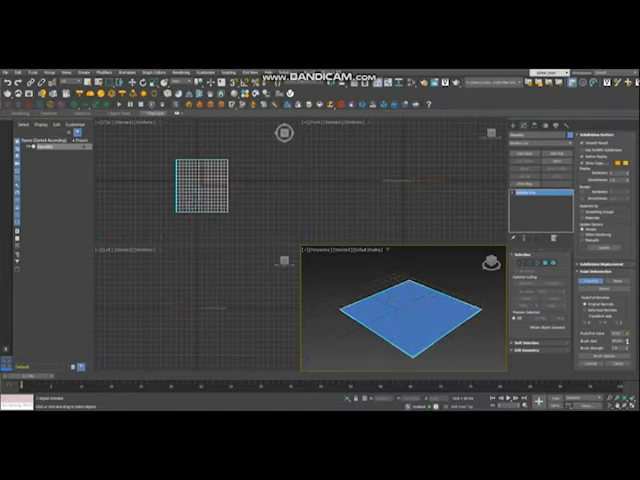
mouse_move(404, 338)
left_mouse_down()
mouse_move(453, 313)
mouse_move(436, 297)
mouse_move(395, 316)
left_mouse_up()
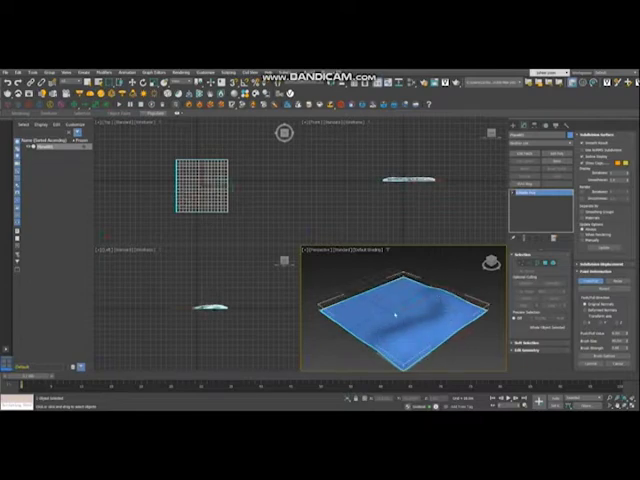
mouse_move(389, 320)
middle_mouse_down("alt")
mouse_move(383, 326)
mouse_move(416, 326)
middle_mouse_up("alt")
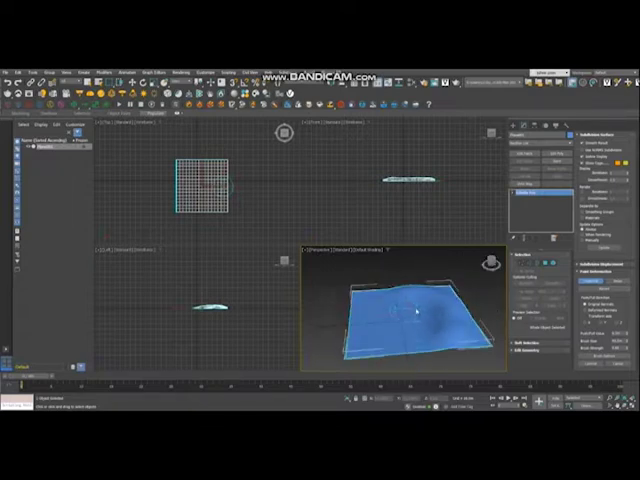
mouse_move(416, 311)
left_mouse_down()
mouse_move(421, 323)
mouse_move(411, 326)
mouse_move(404, 311)
mouse_move(383, 298)
mouse_move(389, 300)
mouse_move(377, 306)
mouse_move(370, 334)
mouse_move(406, 343)
mouse_move(454, 326)
mouse_move(441, 333)
mouse_move(436, 321)
mouse_move(451, 323)
mouse_move(447, 330)
left_mouse_up()
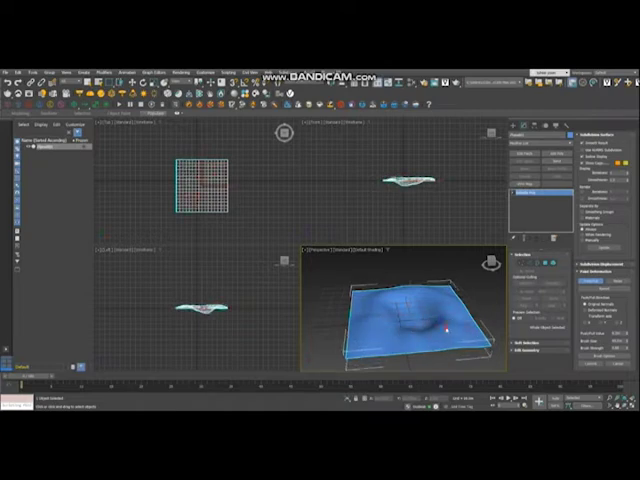
Step: Switch the brush mode and deepen the dent into a pit, viewed from a low side angle
left_click(607, 289)
mouse_move(446, 333)
left_mouse_down()
mouse_move(444, 326)
mouse_move(420, 333)
left_mouse_up()
middle_click_drag(429, 326, 414, 333, "alt")
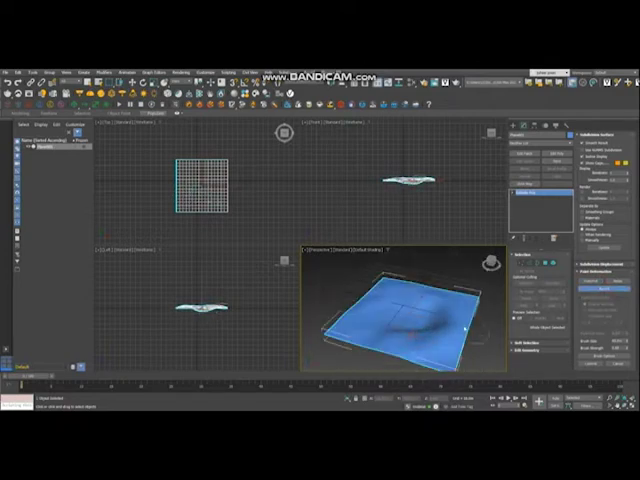
mouse_move(383, 359)
middle_mouse_down("alt")
mouse_move(427, 344)
mouse_move(429, 327)
middle_mouse_up("alt")
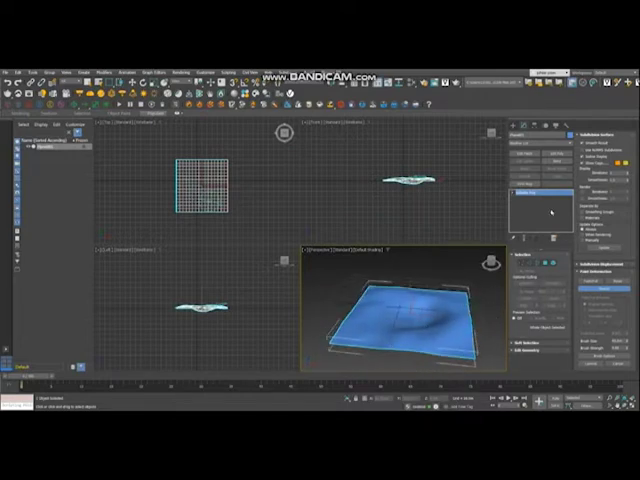
left_click(556, 145)
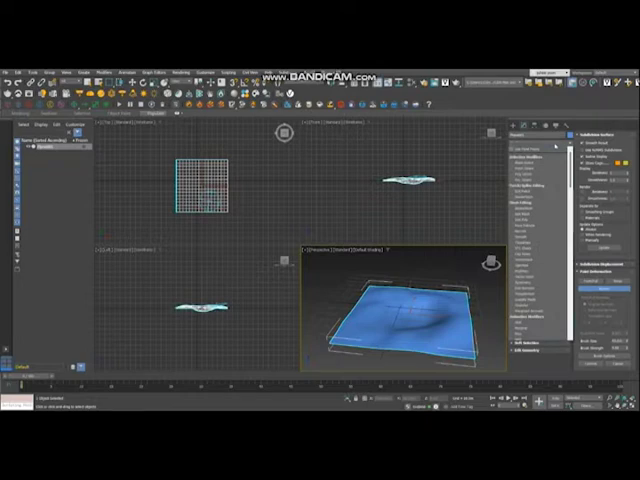
scroll(556, 147, "down", 3)
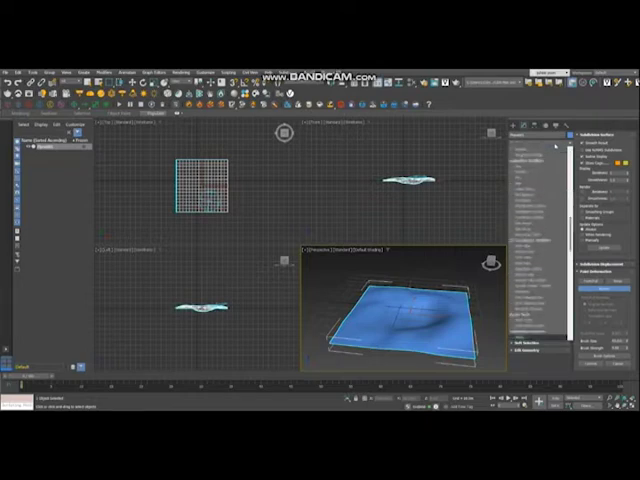
scroll(556, 147, "down", 3)
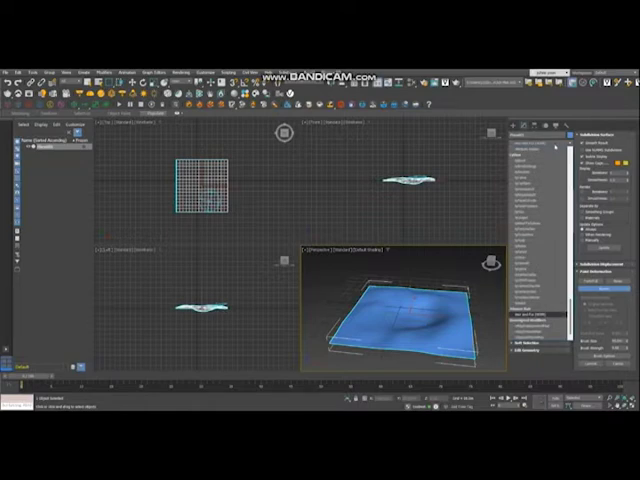
Step: Apply the Hair and Fur (WSM) modifier to the sculpted plane
left_click(535, 314)
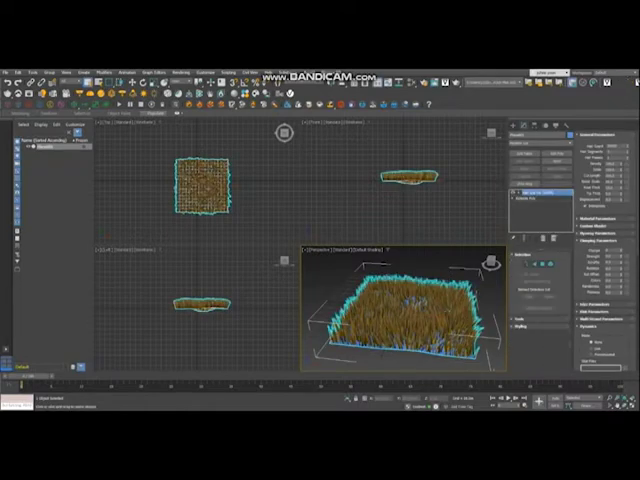
Step: Display hair as strands and comb the guides along the plane's near edge with Style Hair
mouse_move(400, 310)
middle_mouse_down("alt")
mouse_move(405, 285)
mouse_move(405, 330)
middle_mouse_up("alt")
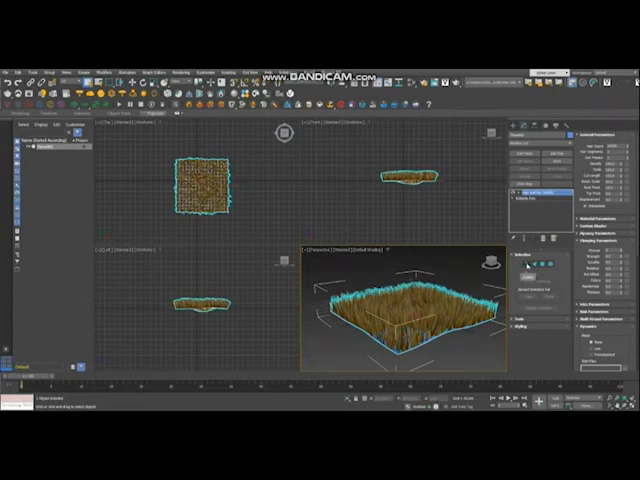
left_click(527, 267)
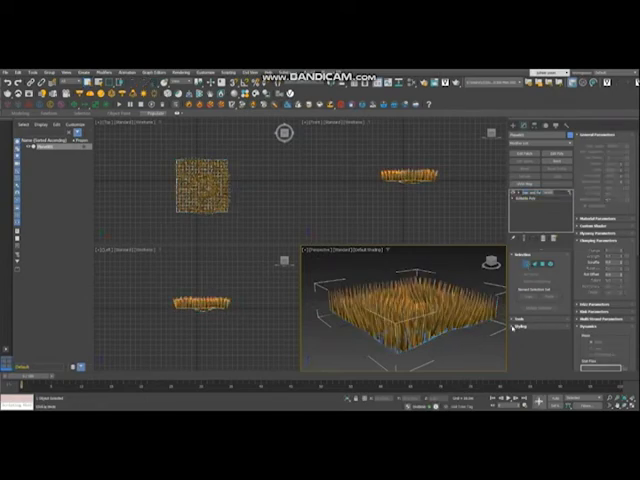
left_click(514, 327)
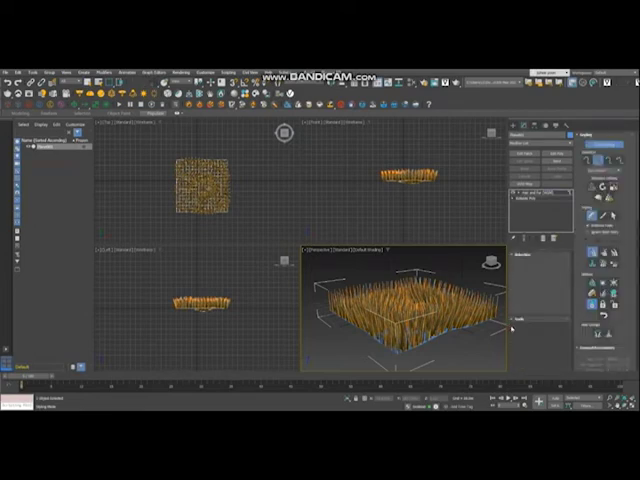
middle_click_drag(400, 310, 420, 290, "alt")
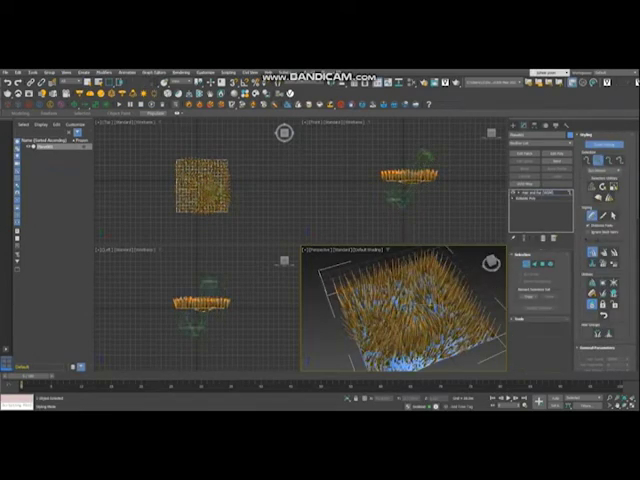
mouse_move(385, 345)
left_mouse_down()
mouse_move(410, 300)
mouse_move(428, 307)
left_mouse_up()
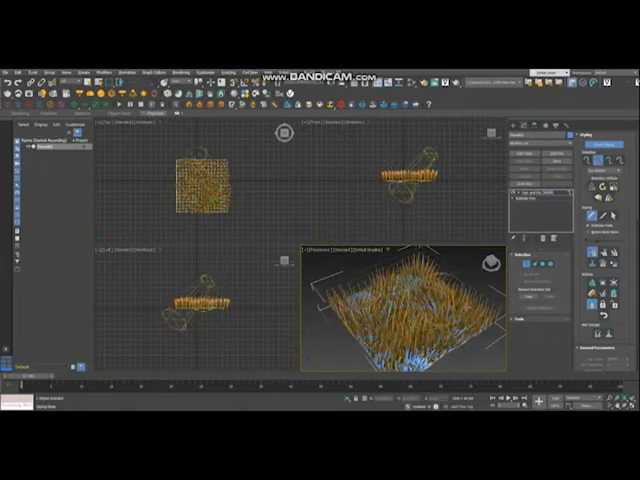
left_click(601, 146)
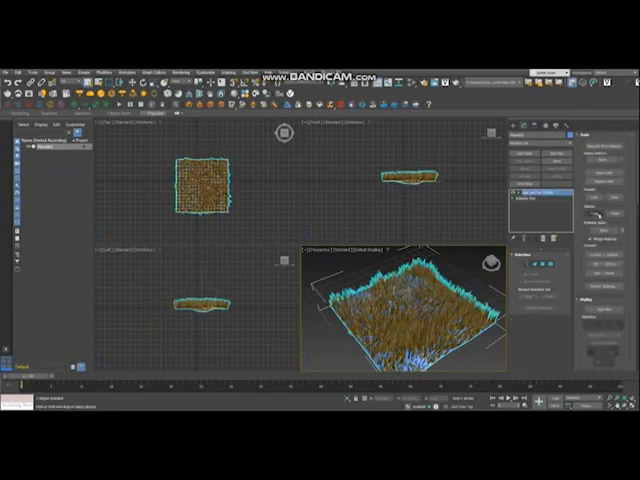
Step: Apply the second hair preset to turn the grass green
left_click(593, 197)
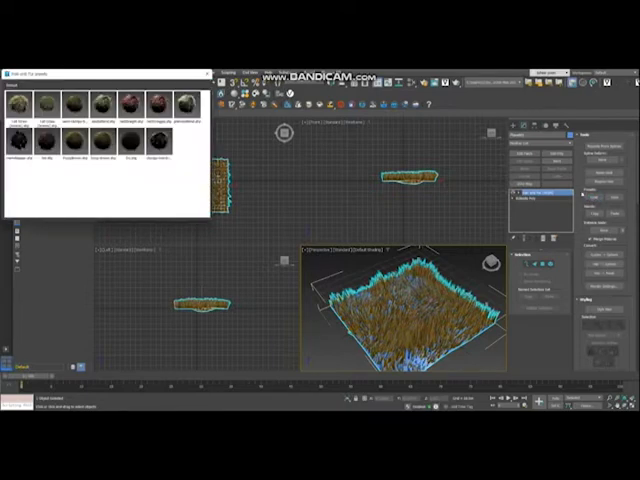
double_click(47, 105)
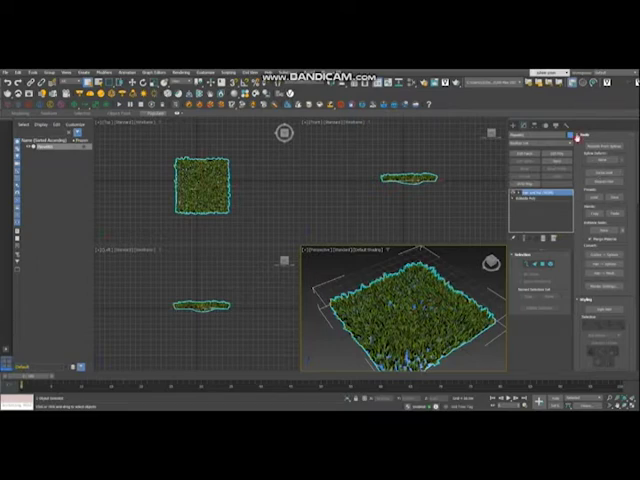
Step: Enter 5000 in the Hair Count field under General Parameters
left_click(577, 137)
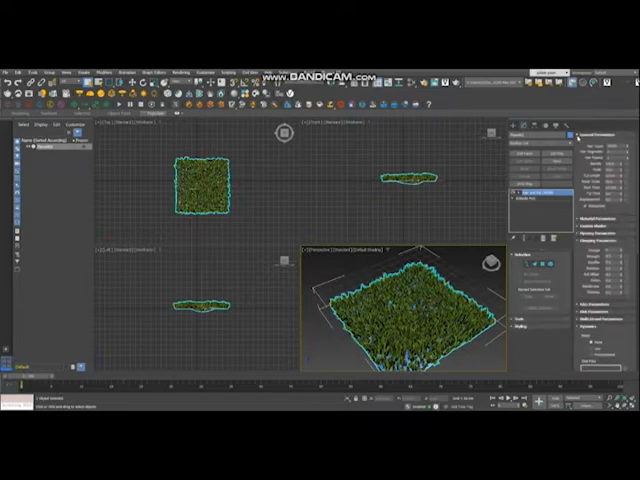
double_click(615, 145)
type("5000")
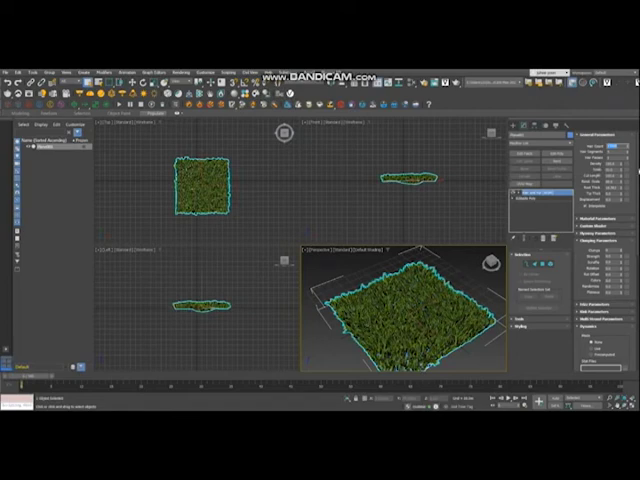
scroll(600, 250, "down", 5)
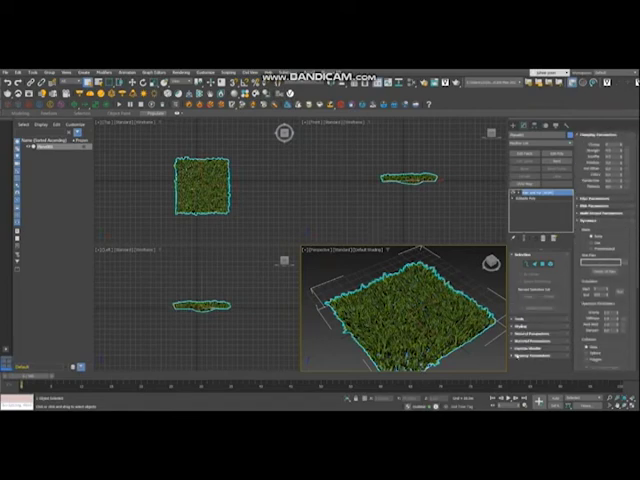
Step: Expand Material Parameters and orbit to inspect the green grass from a lower angle
left_click(513, 341)
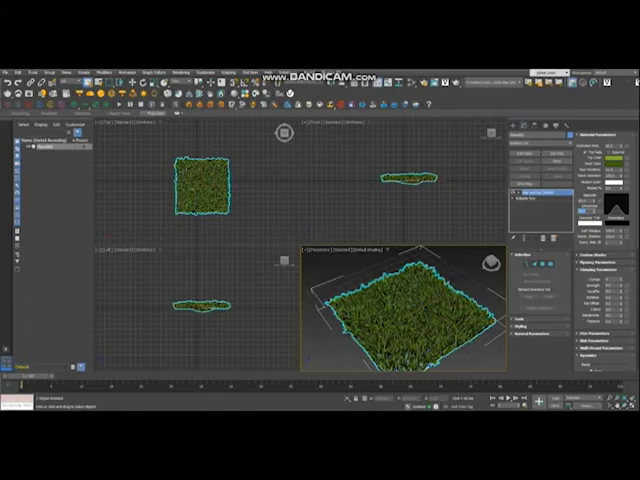
mouse_move(338, 265)
middle_mouse_down("alt")
mouse_move(300, 268)
mouse_move(408, 298)
mouse_move(400, 300)
middle_mouse_up("alt")
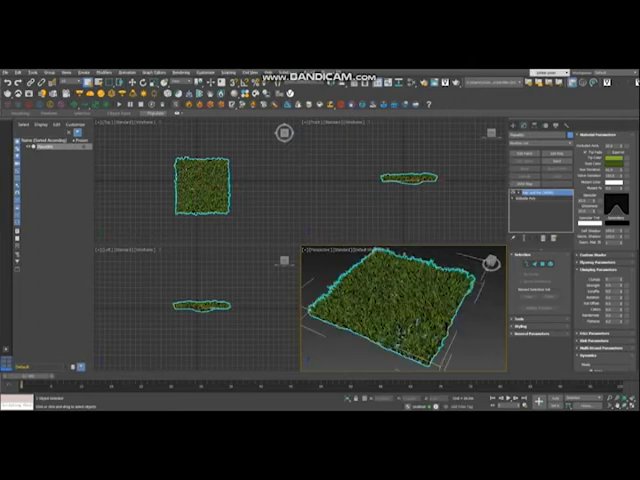
scroll(403, 308, "down", 3)
middle_click_drag(403, 308, 400, 300, "alt")
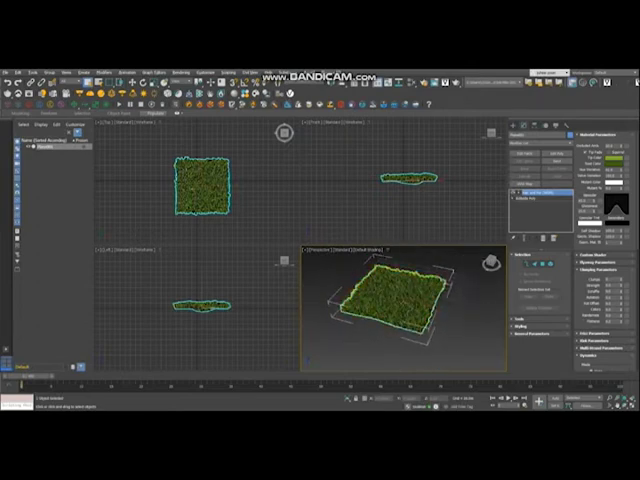
left_click(513, 133)
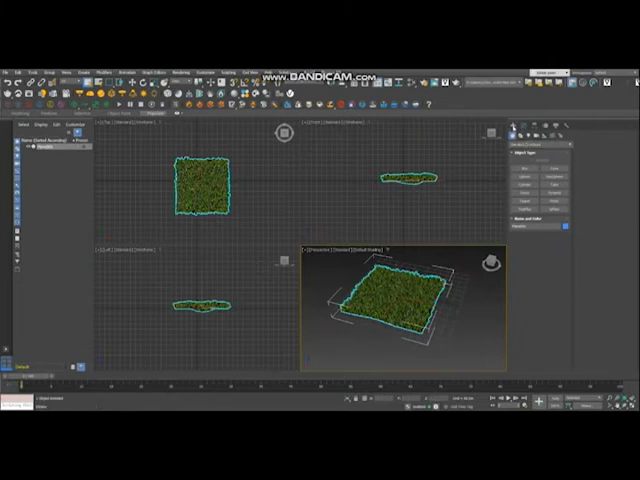
Step: Create a Wind space warp and move it beside the left edge of the grass patch
left_click(547, 134)
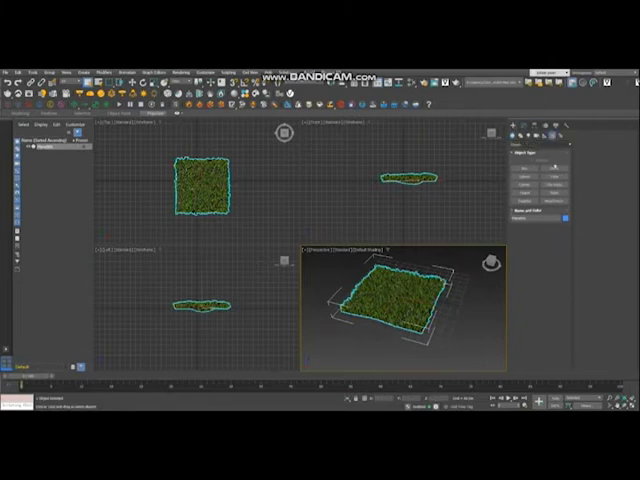
left_click(554, 193)
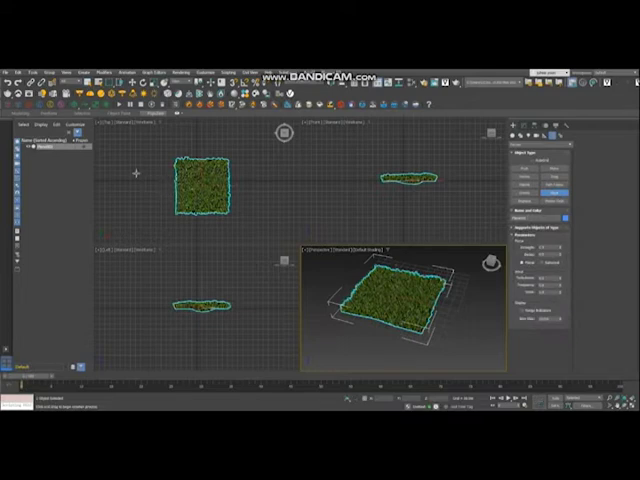
middle_click_drag(136, 173, 152, 180)
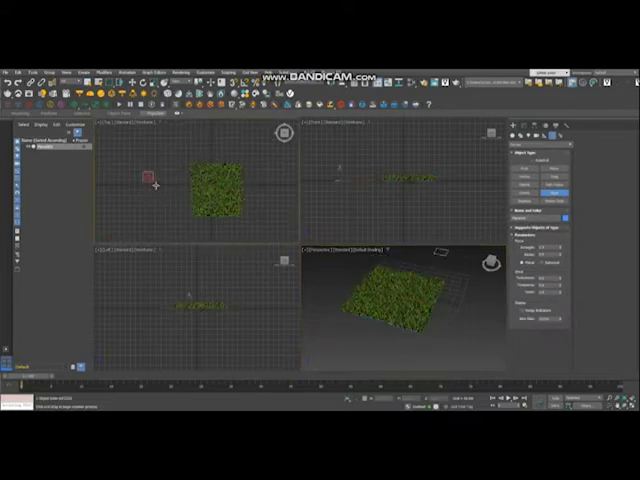
left_click_drag(156, 185, 164, 196)
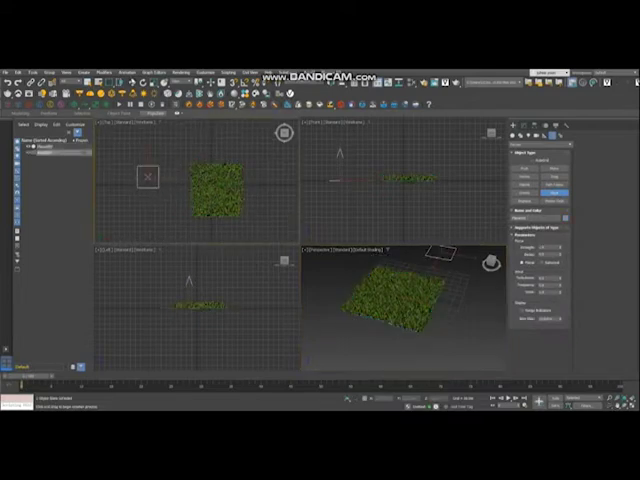
key("w")
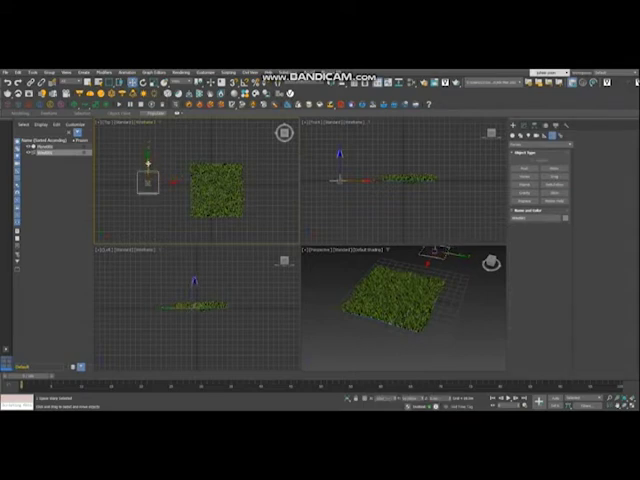
mouse_move(148, 163)
left_mouse_down()
mouse_move(148, 172)
mouse_move(195, 204)
left_mouse_up()
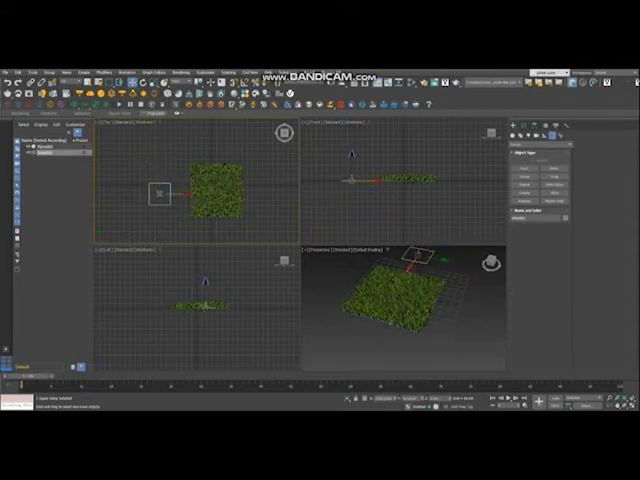
scroll(352, 172, "up", 3)
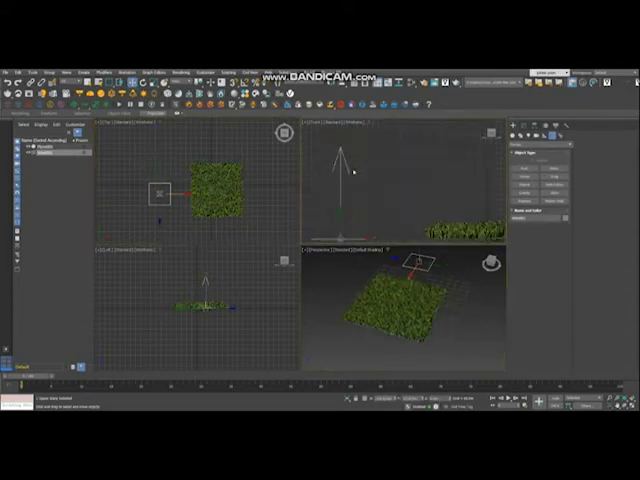
scroll(366, 196, "down", 2)
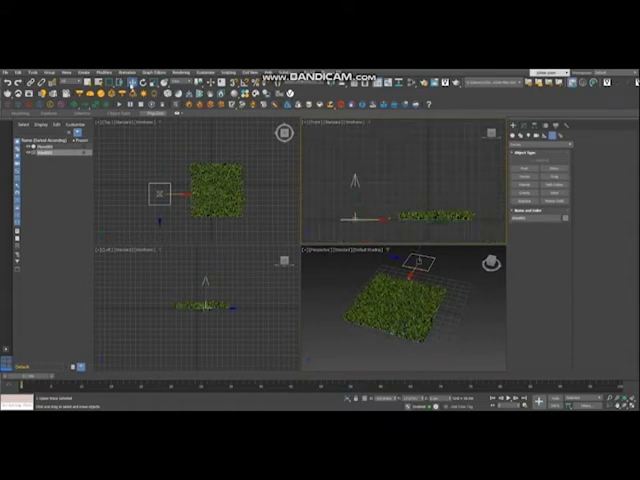
Step: Tilt the Wind space warp sideways toward the grass, then enable Auto Key
key("e")
left_click(243, 90)
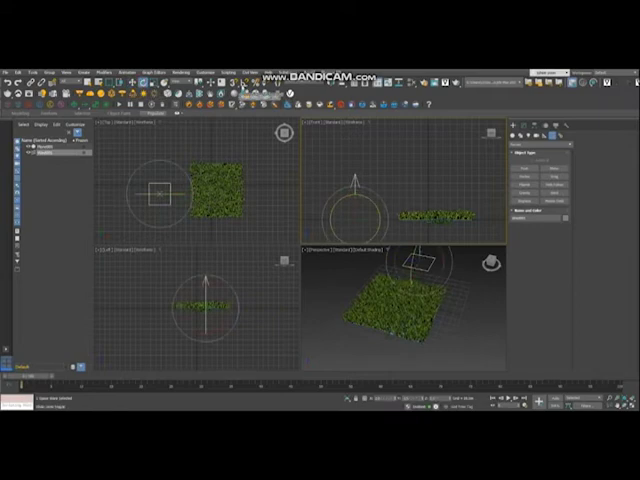
mouse_move(360, 180)
left_mouse_down()
mouse_move(390, 204)
mouse_move(395, 195)
left_mouse_up()
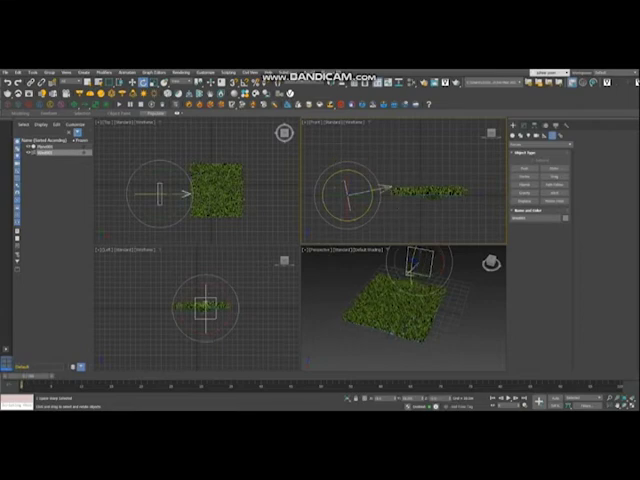
left_click(558, 399)
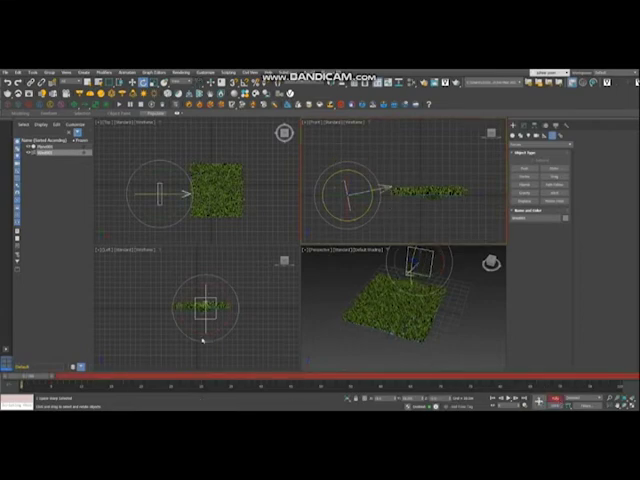
Step: Key a new wind rotation at around frame 30
key("q")
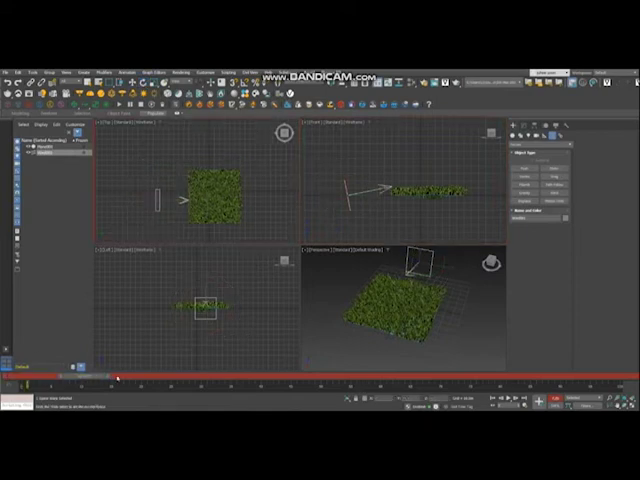
left_click_drag(20, 383, 167, 381)
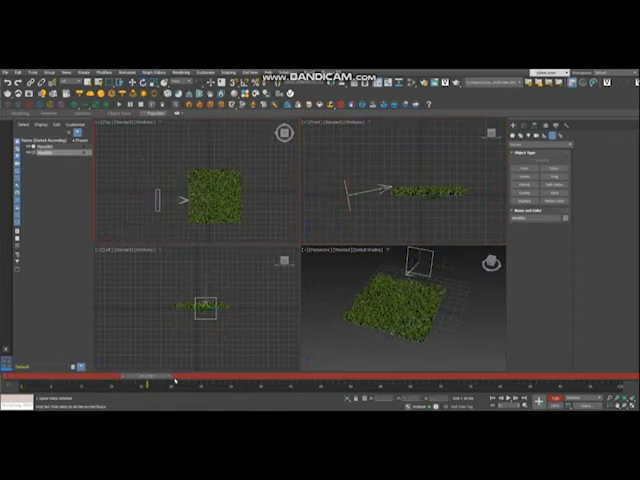
left_click_drag(167, 381, 207, 382)
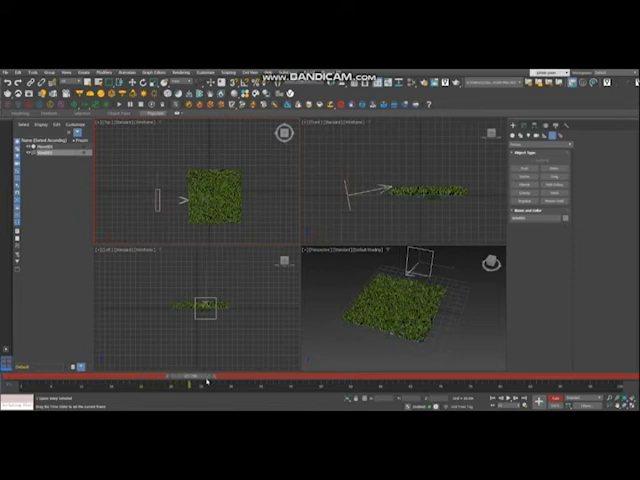
left_click_drag(207, 382, 210, 382)
key("e")
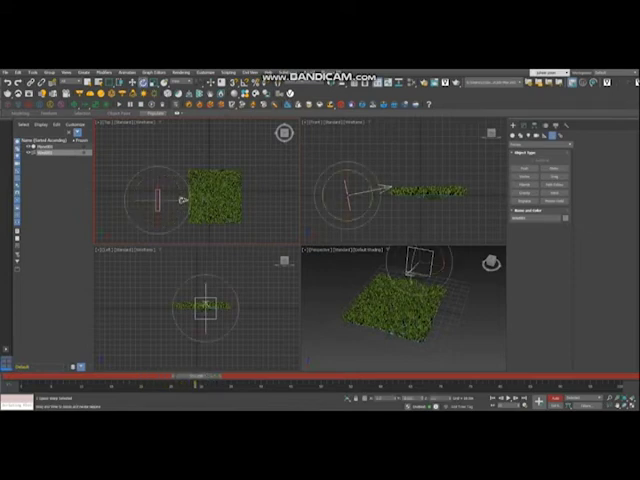
left_click_drag(183, 200, 176, 219)
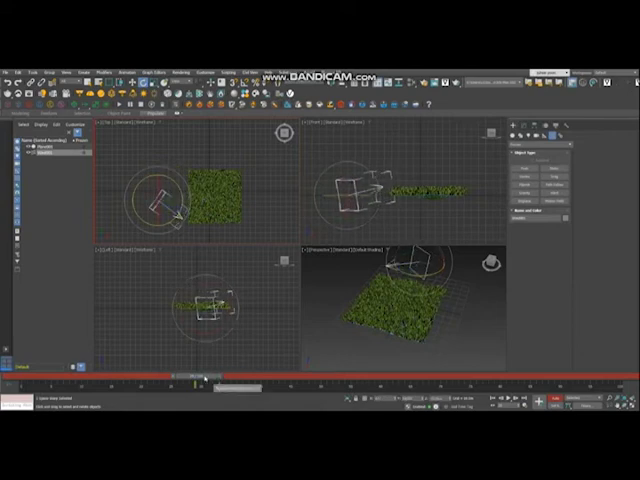
Step: Key another wind direction further along the timeline
key("q")
left_click_drag(232, 378, 329, 380)
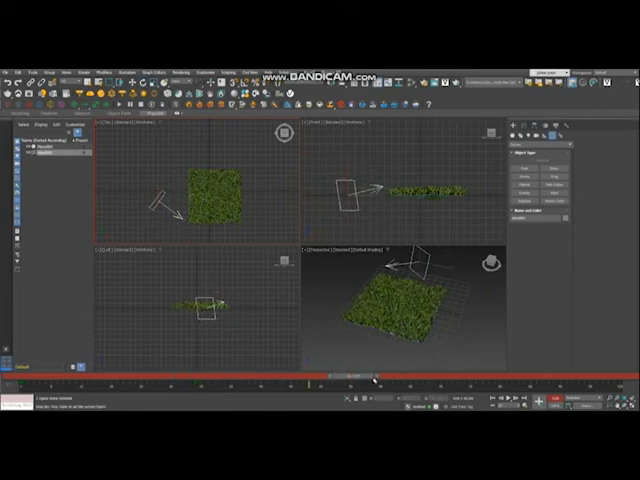
key("e")
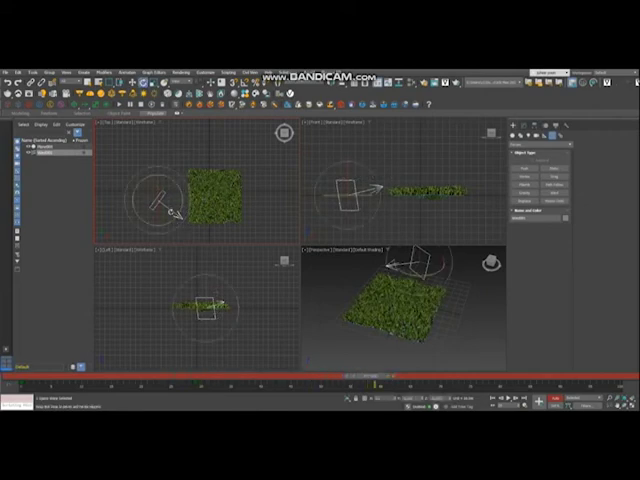
mouse_move(184, 190)
left_mouse_down()
mouse_move(181, 199)
mouse_move(273, 254)
left_mouse_up()
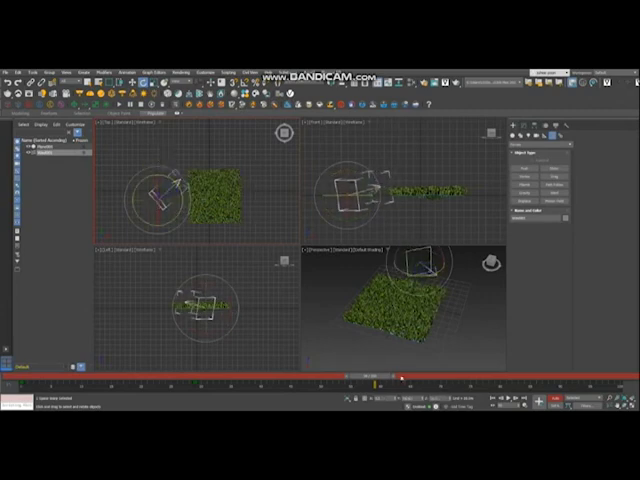
Step: Key the wind's final direction at the timeline's end and play the animation
left_click_drag(380, 380, 612, 379)
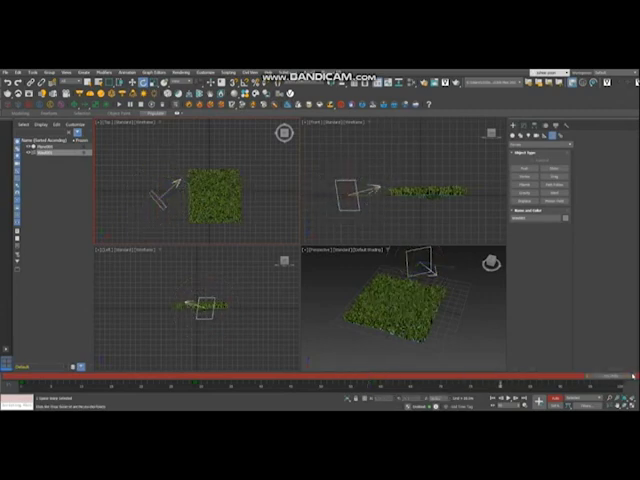
key("e")
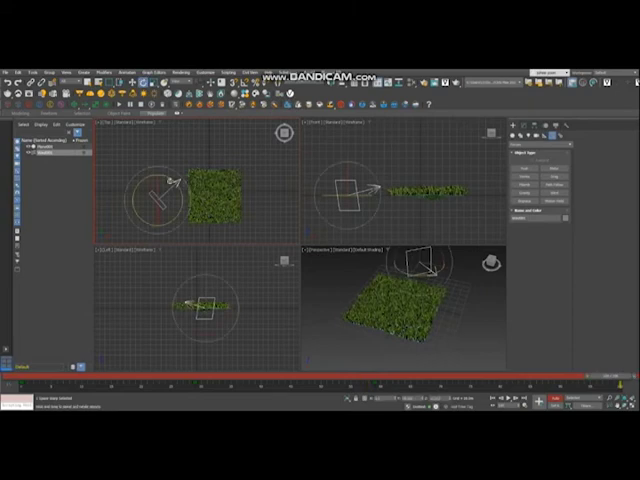
mouse_move(172, 180)
left_mouse_down()
mouse_move(190, 229)
mouse_move(200, 221)
left_mouse_up()
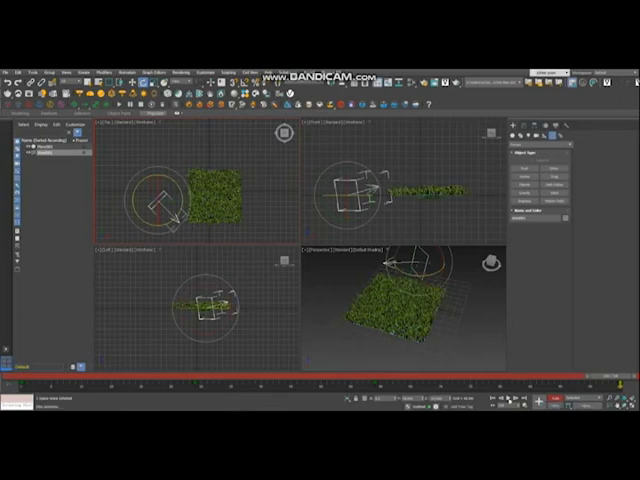
left_click(509, 398)
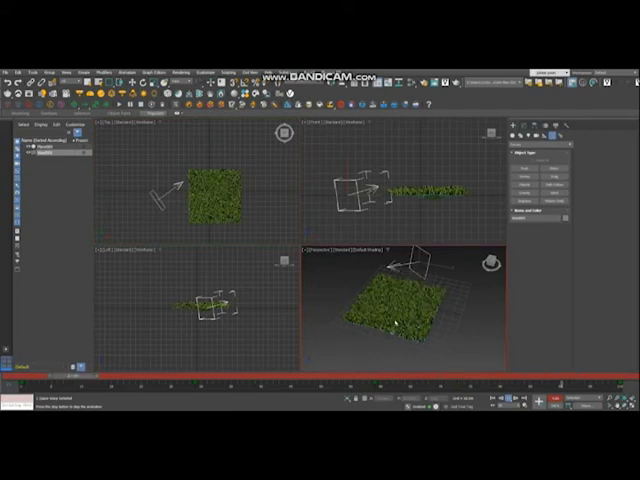
scroll(389, 310, "up", 2)
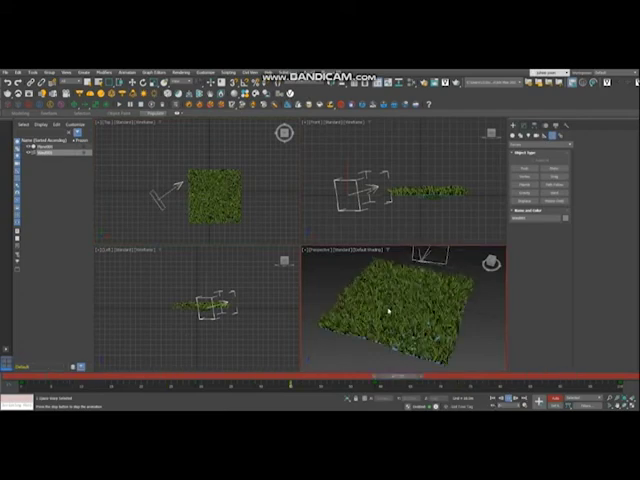
scroll(390, 312, "up", 4)
scroll(396, 327, "down", 2)
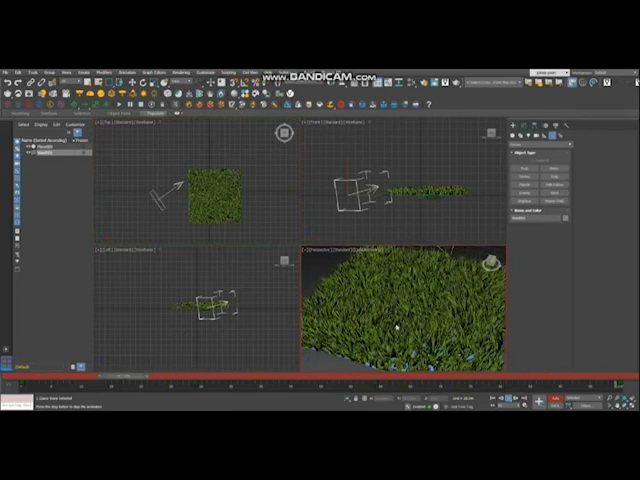
scroll(396, 327, "up", 2)
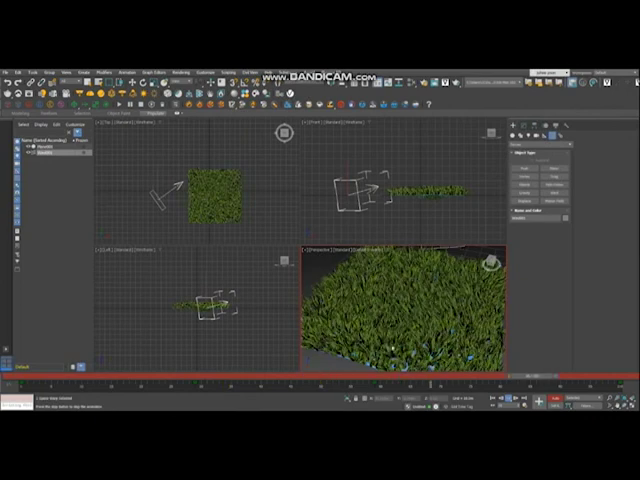